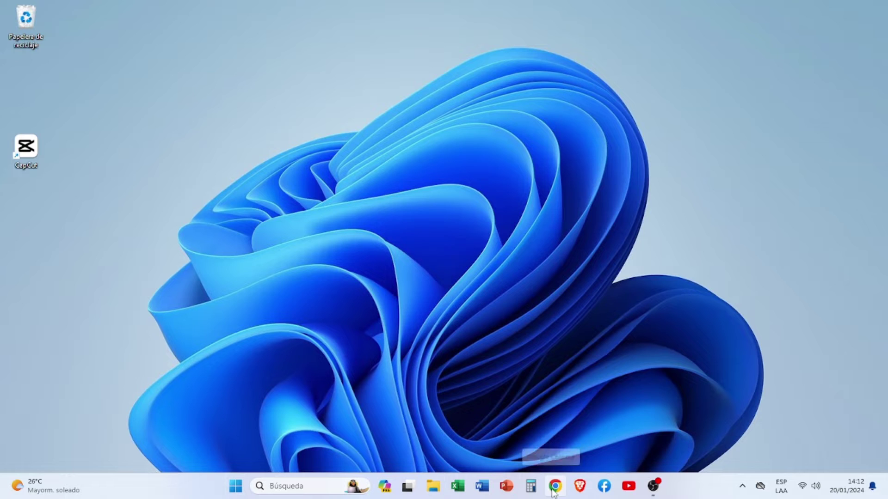
Open Google Chrome and search Google for "descargar itunes".
left_click(555, 488)
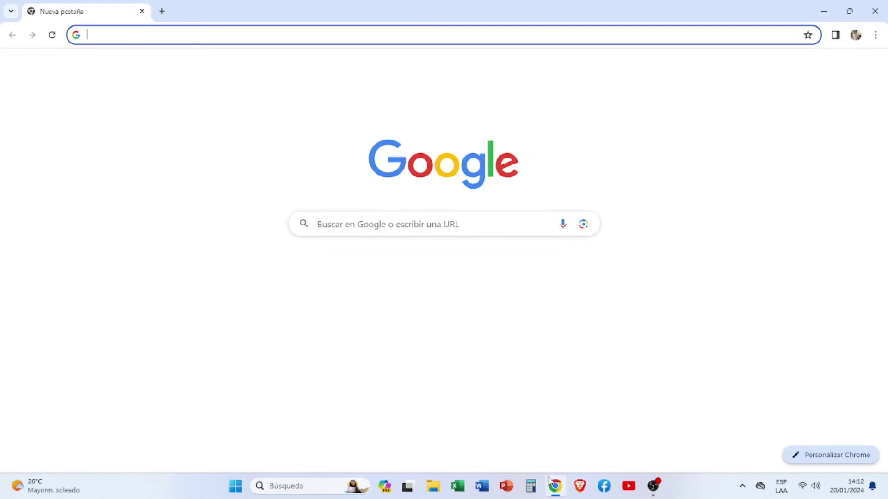
left_click(387, 224)
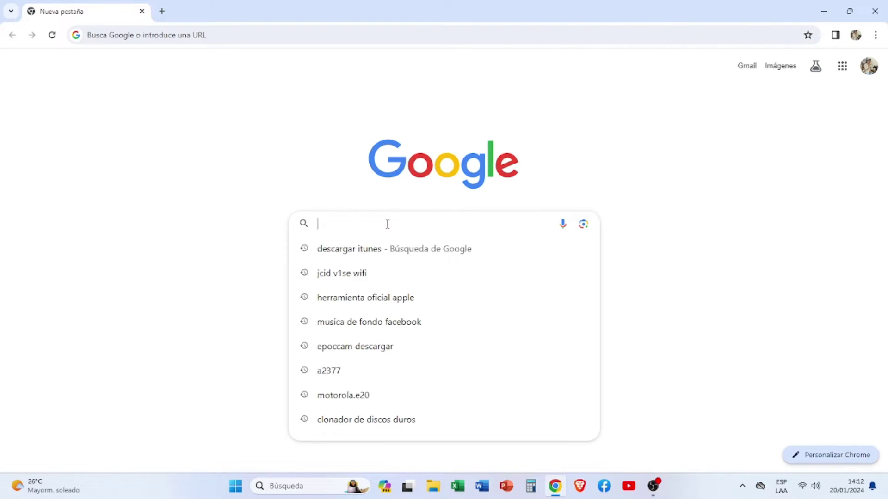
type("descargar")
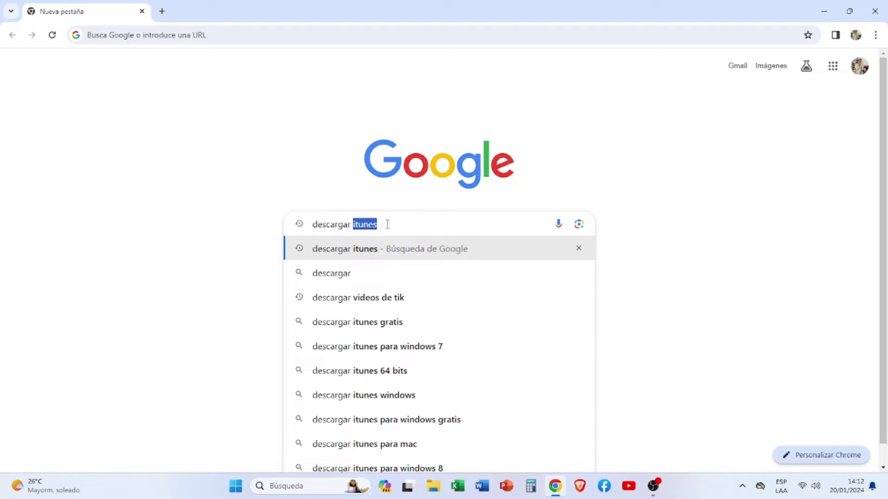
type(" itunes")
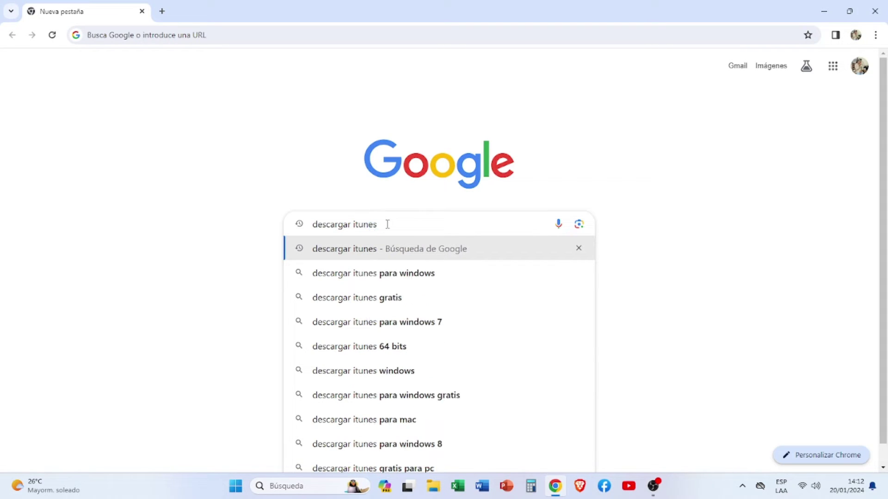
key("Return")
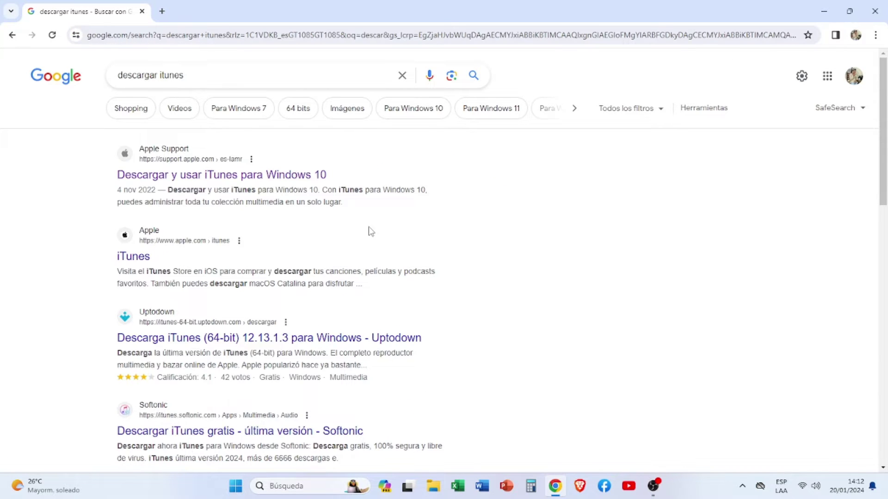
Open the Apple Support result "Descargar y usar iTunes para Windows 10" and find its direct download links.
scroll(168, 251, "down", 3)
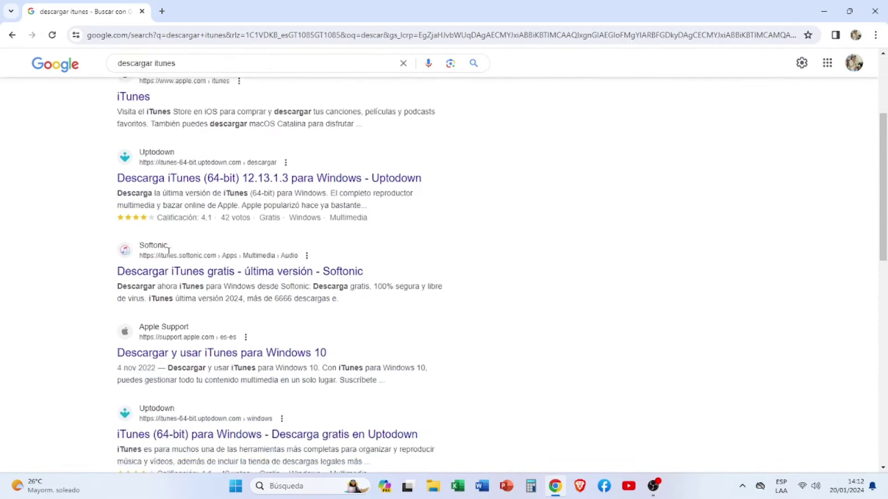
scroll(168, 251, "down", 8)
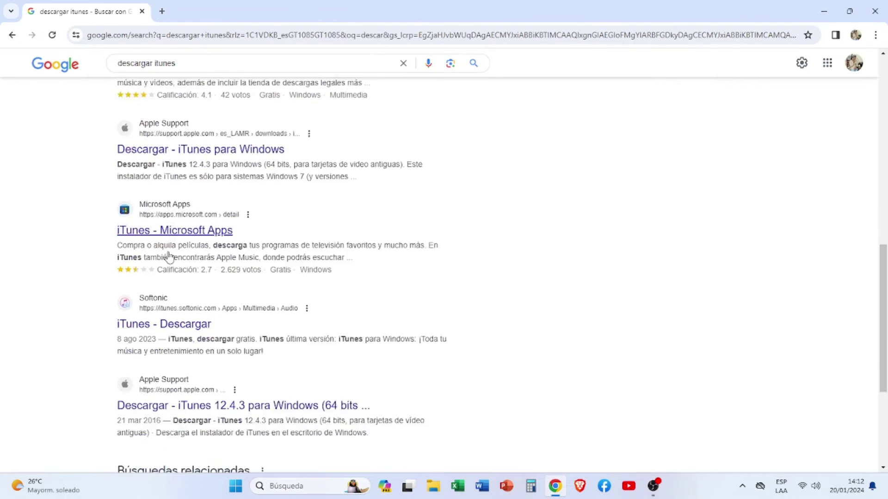
scroll(168, 256, "down", 4)
scroll(168, 255, "down", 1)
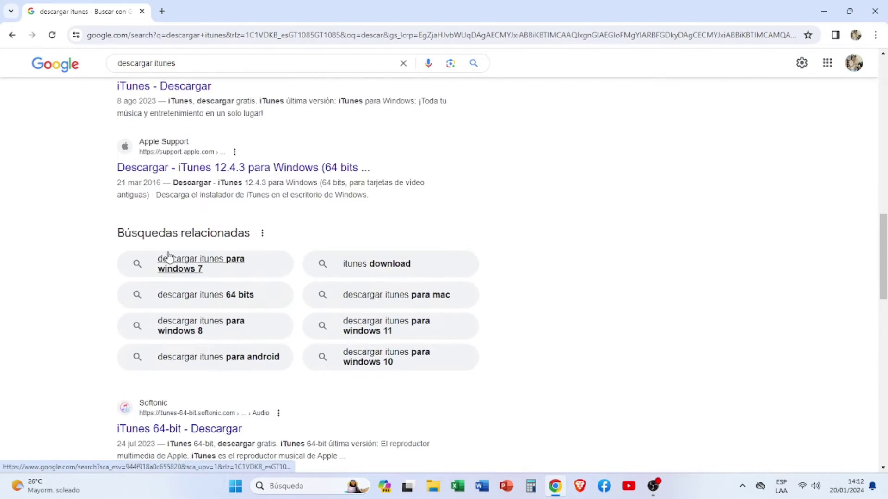
scroll(168, 256, "up", 13)
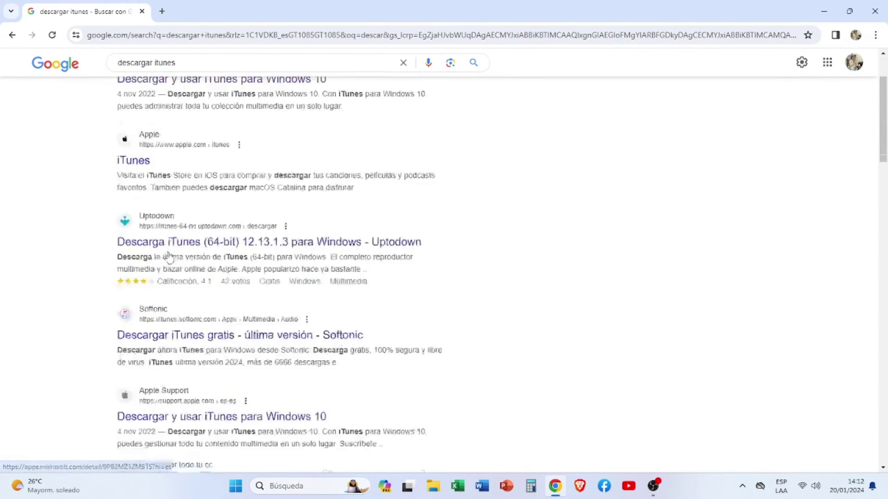
scroll(168, 255, "up", 2)
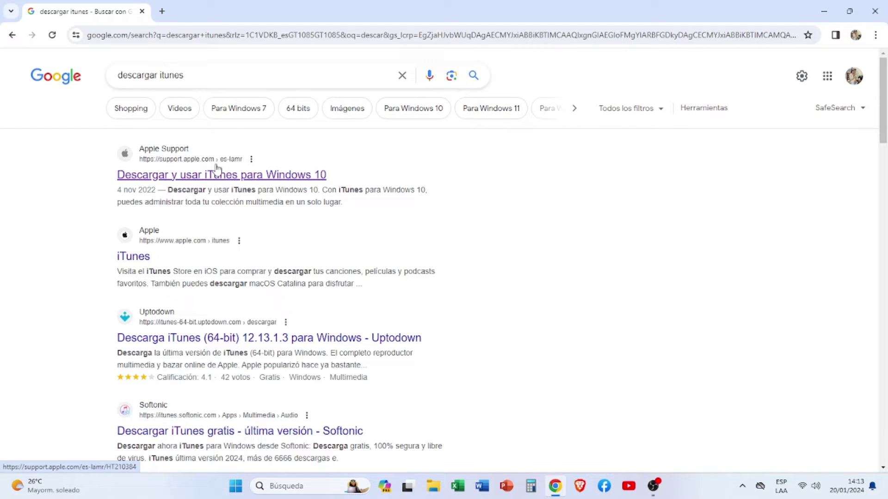
left_click(193, 176)
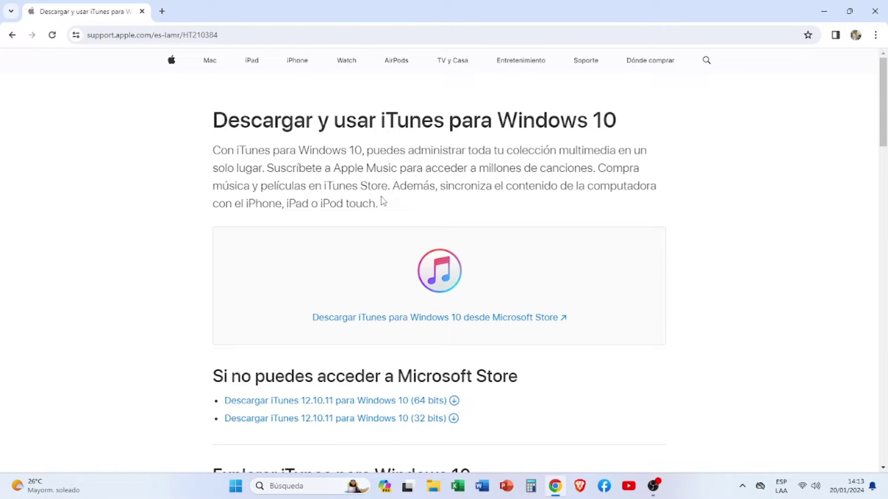
scroll(382, 201, "down", 2)
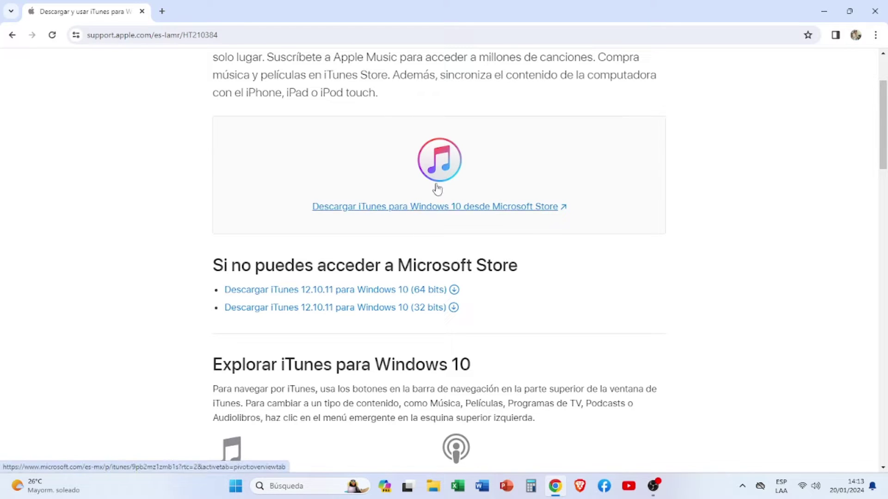
scroll(370, 232, "down", 1)
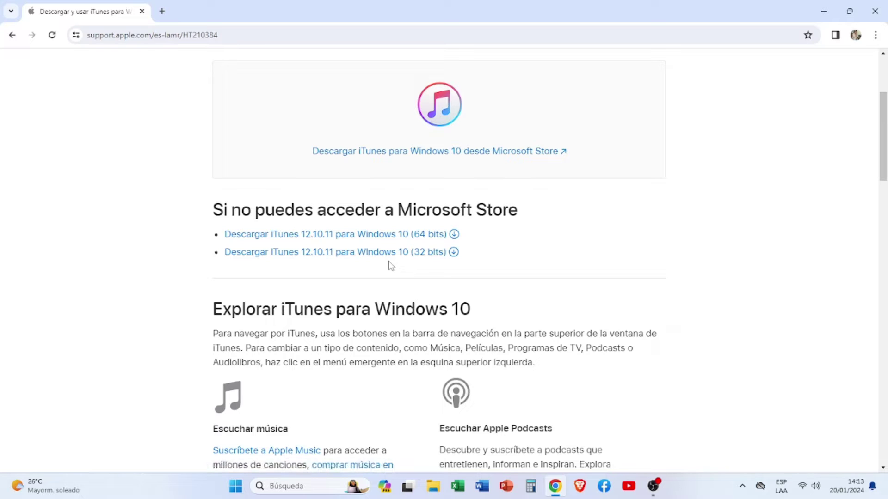
Check the operating system type in the properties of Este equipo, and close the settings and File Explorer windows.
left_click(433, 486)
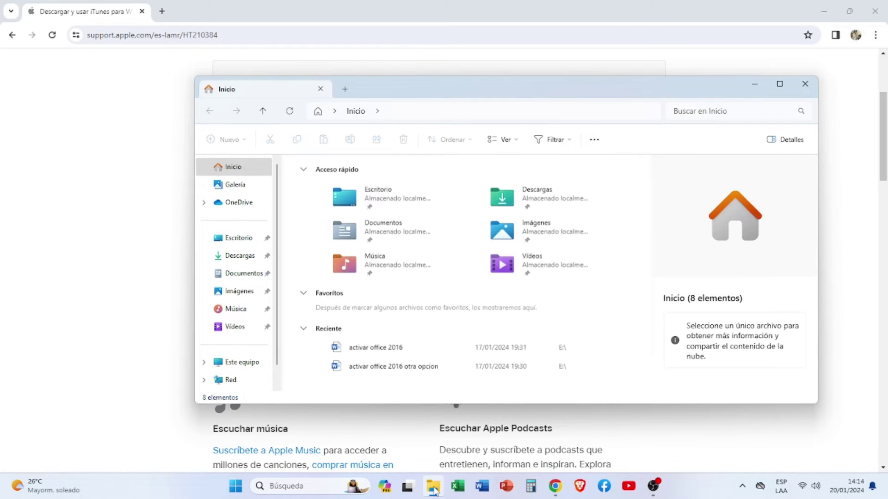
left_click(237, 365)
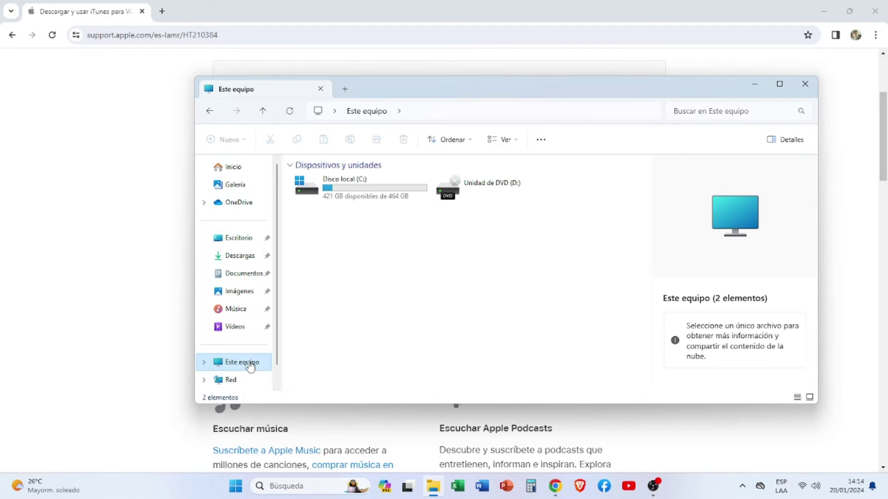
right_click(362, 270)
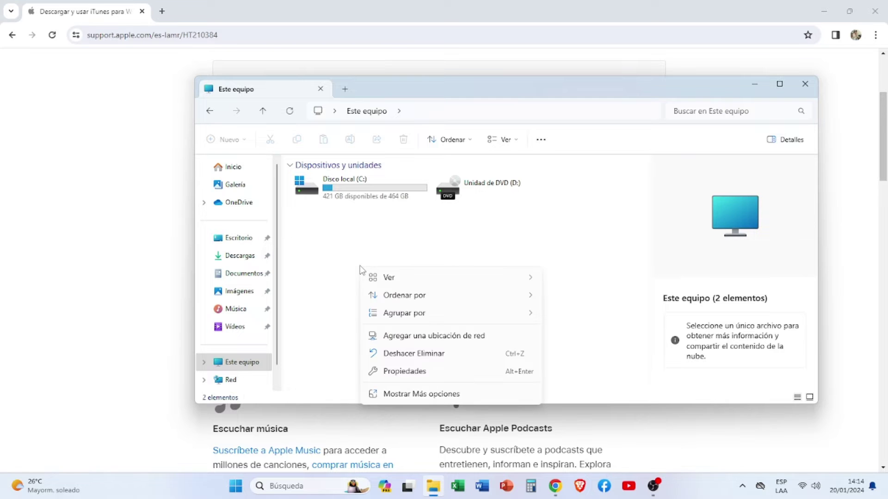
left_click(403, 371)
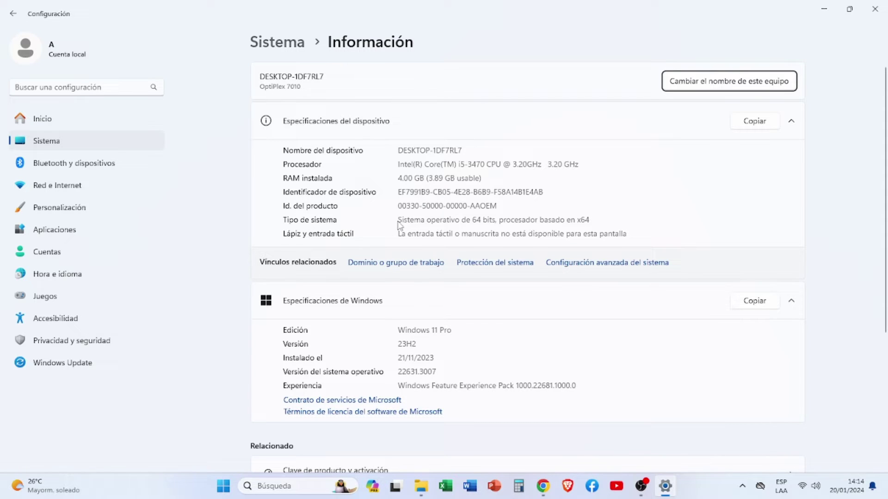
left_click_drag(482, 224, 472, 222)
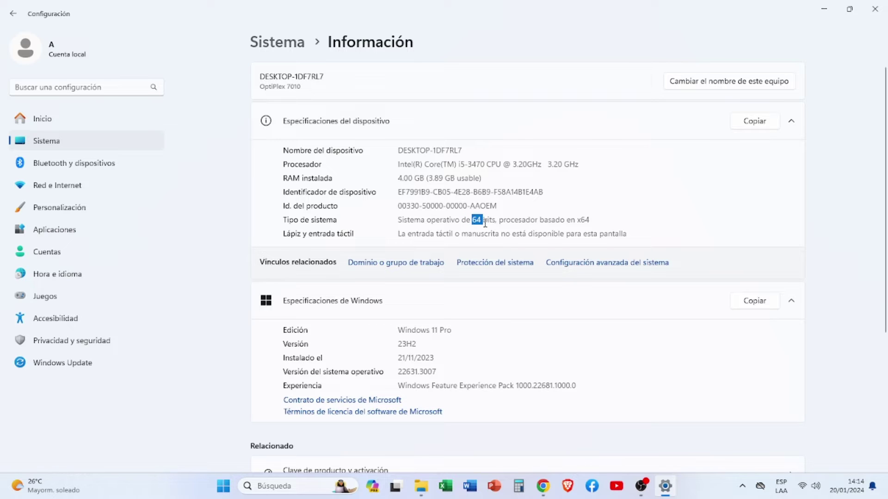
left_click(874, 9)
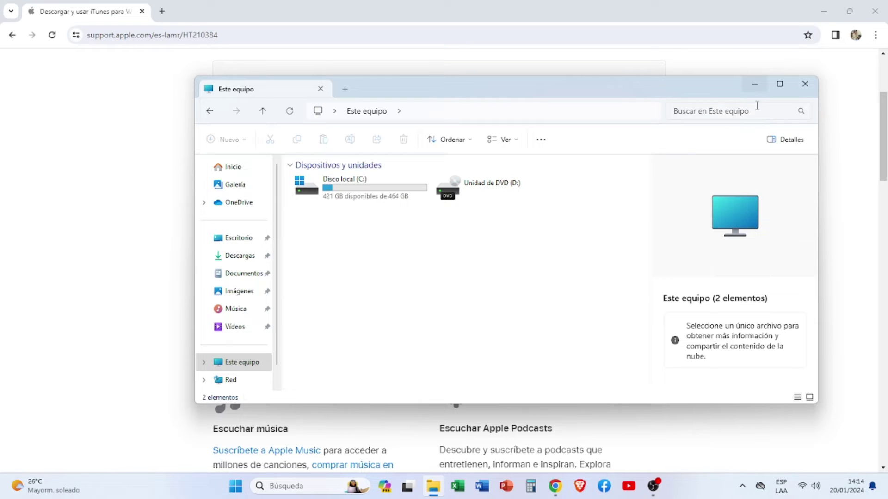
left_click(805, 84)
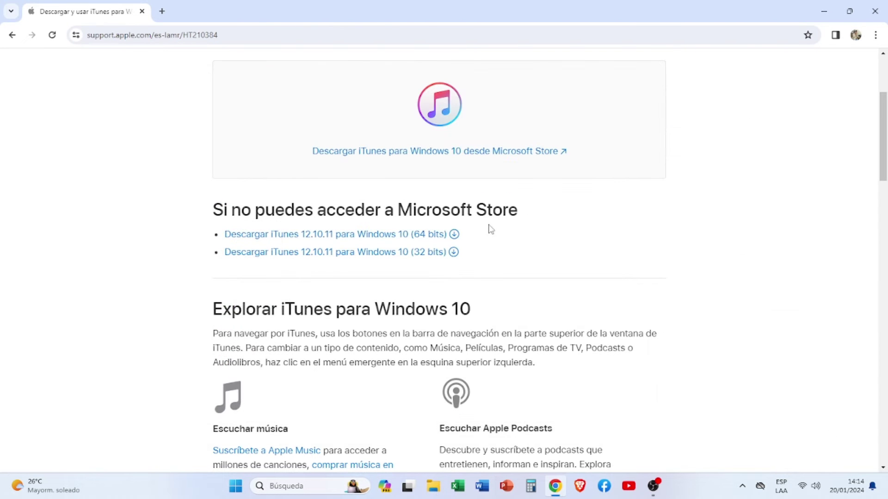
Download iTunes 12.10.11 para Windows 10 (64 bits) and check the download in the Descargas folder.
left_click(391, 240)
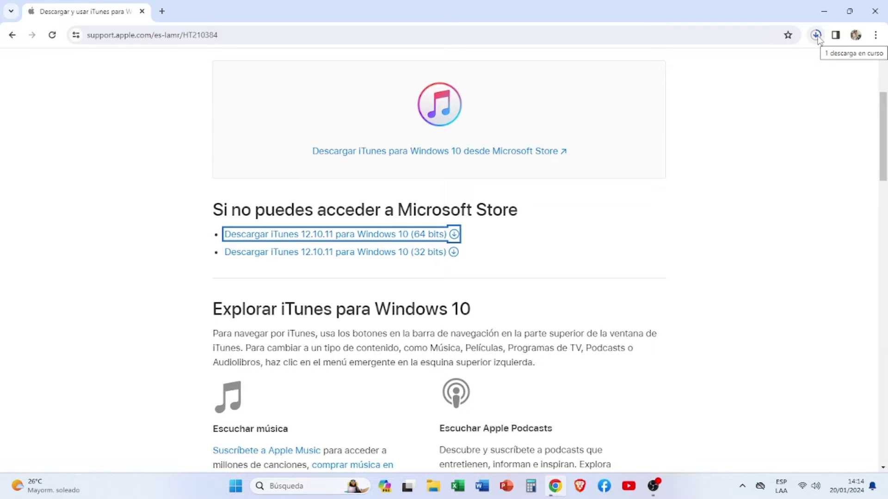
left_click(433, 486)
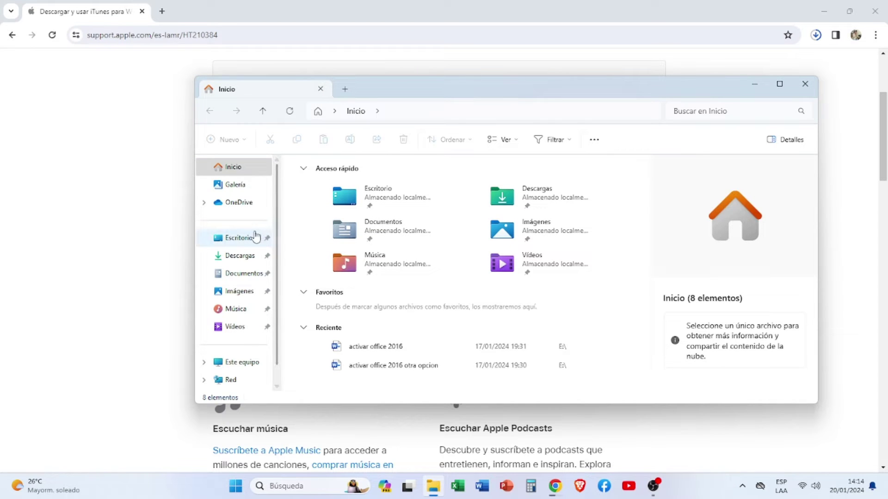
left_click(244, 258)
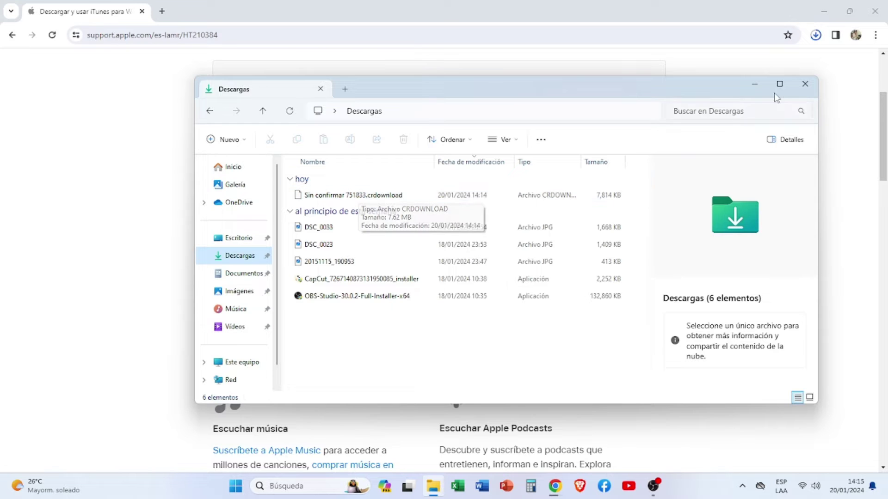
left_click(816, 50)
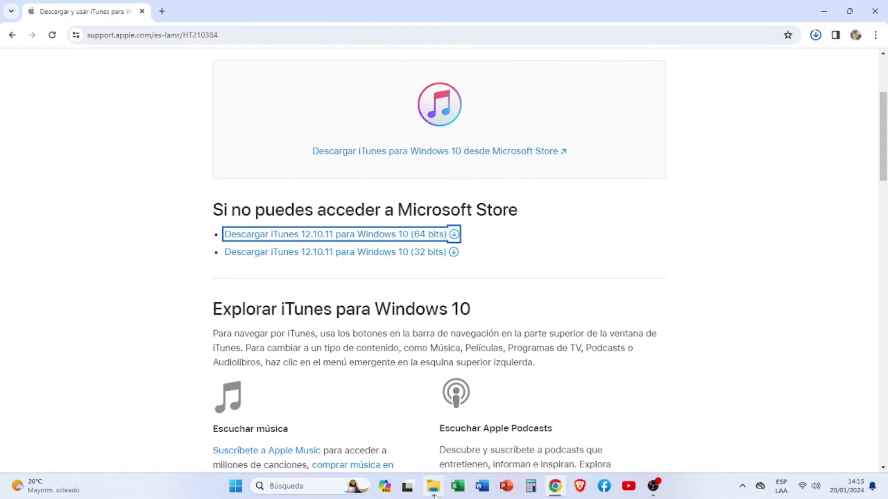
Return to the Descargas folder, refresh it, inspect the iTunes64Setup installer, and minimize the folder window.
mouse_move(435, 493)
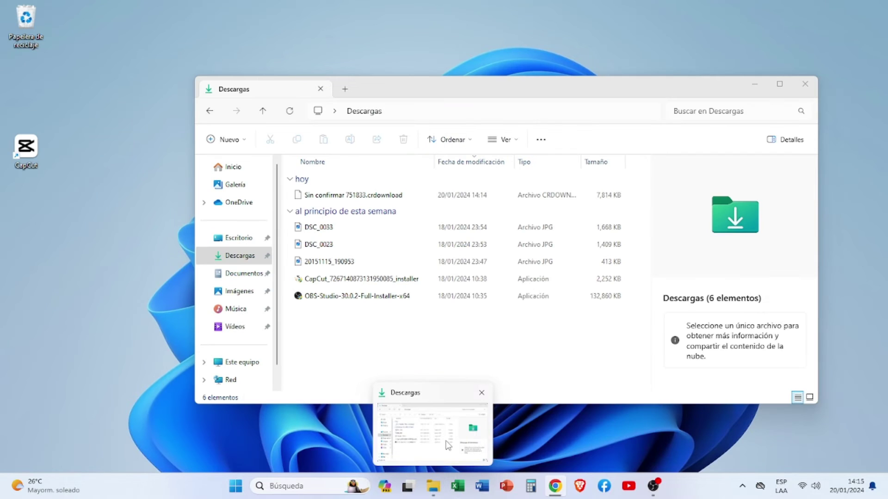
left_click(448, 445)
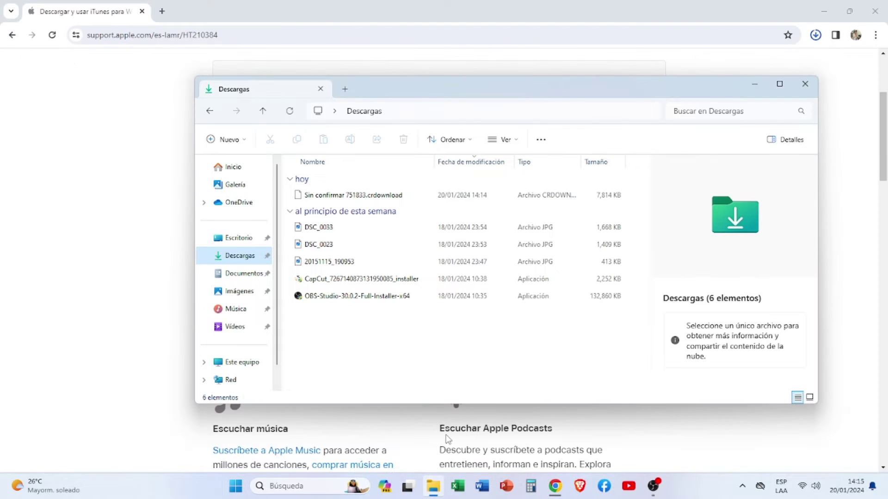
right_click(409, 343)
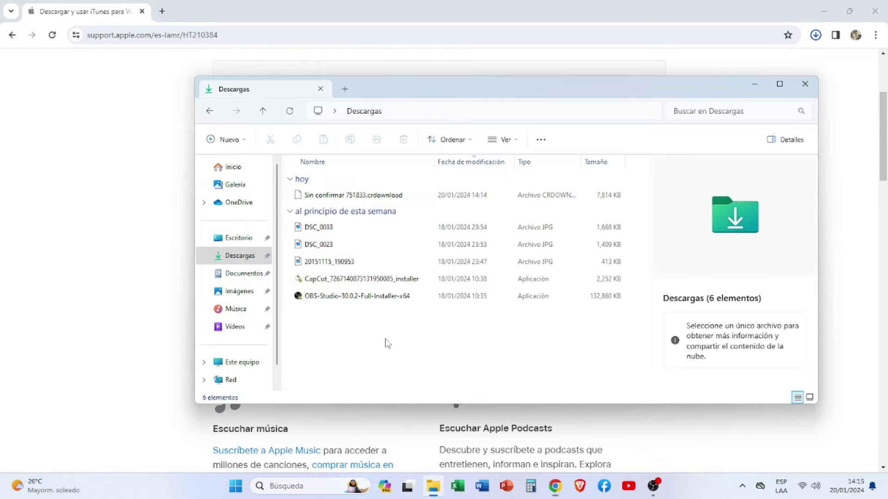
right_click(388, 341)
left_click(363, 334)
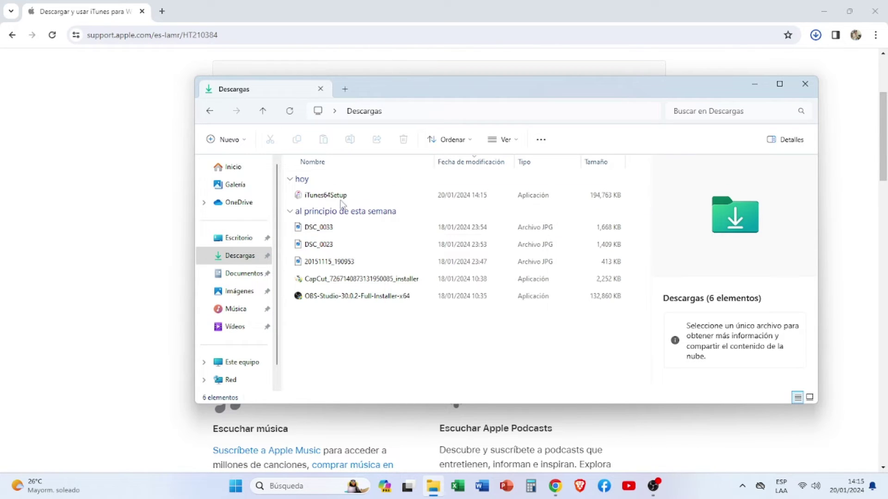
left_click(356, 197)
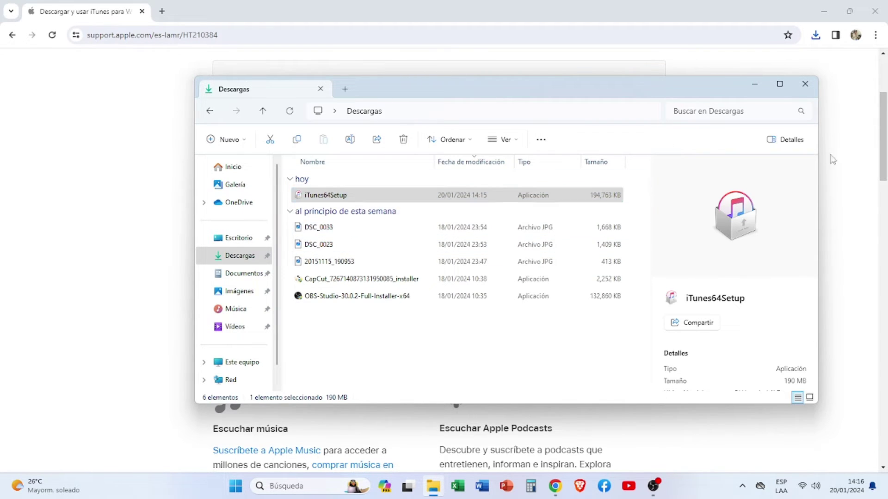
left_click(756, 84)
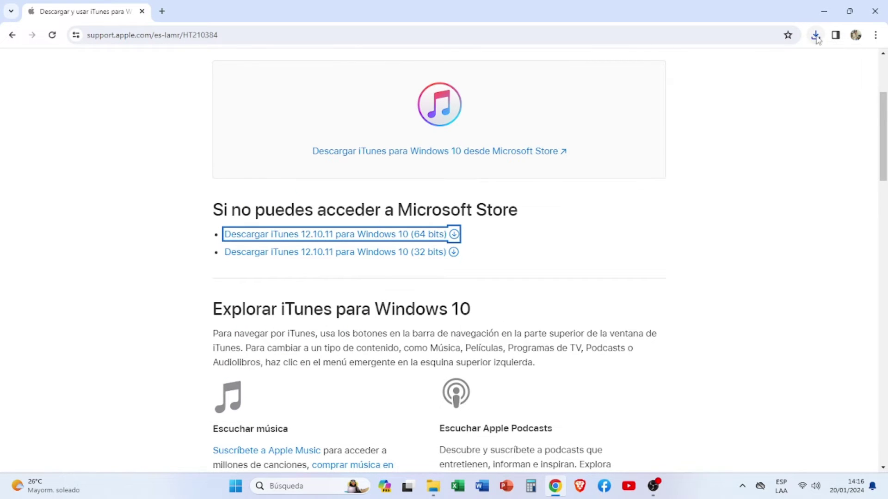
Run iTunes64Setup.exe from the browser's recent downloads, minimize the browser, and advance the installer to its installation options.
left_click(816, 36)
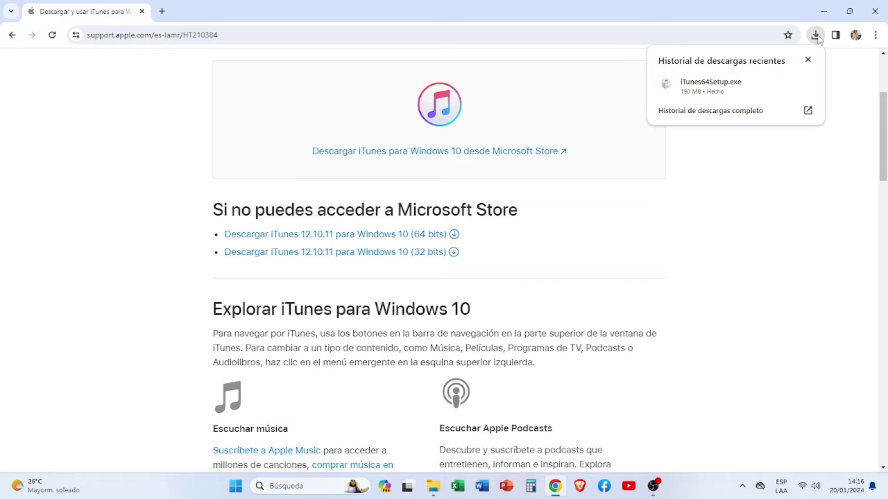
left_click(732, 93)
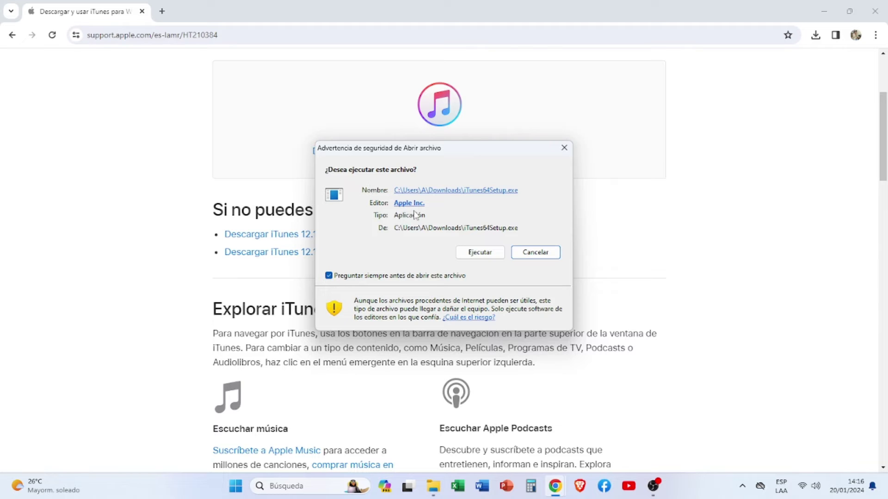
left_click(480, 253)
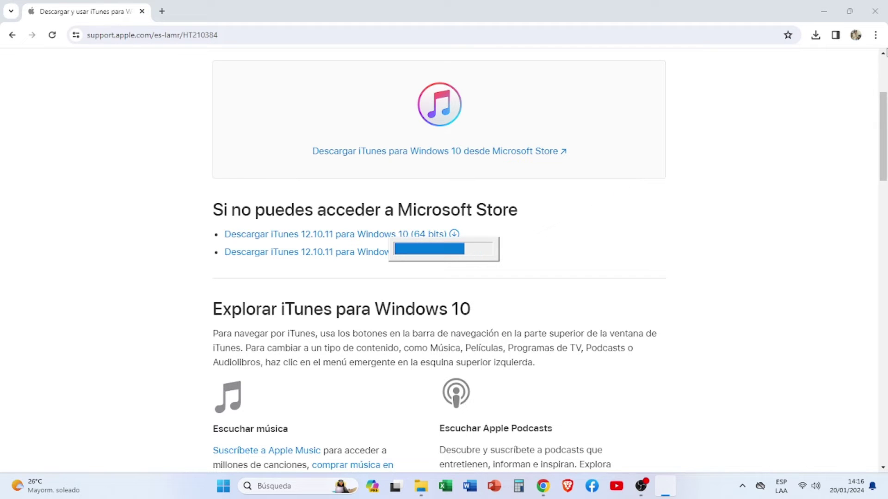
left_click(824, 11)
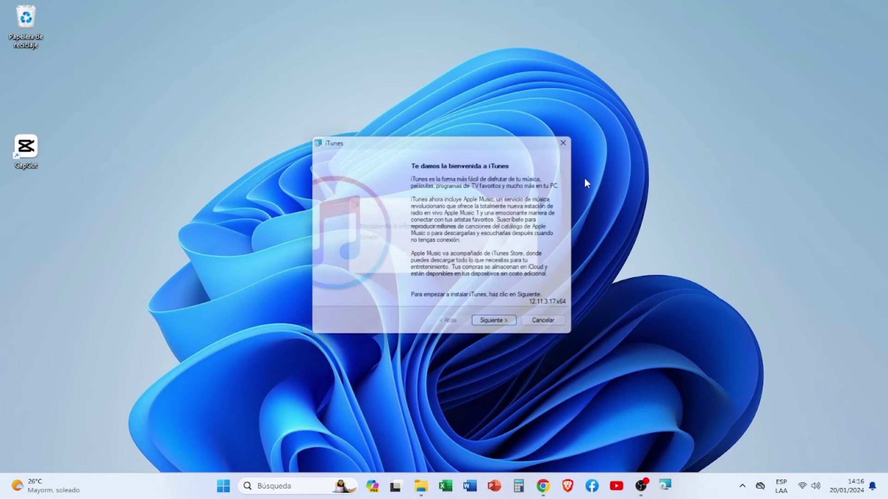
left_click(499, 327)
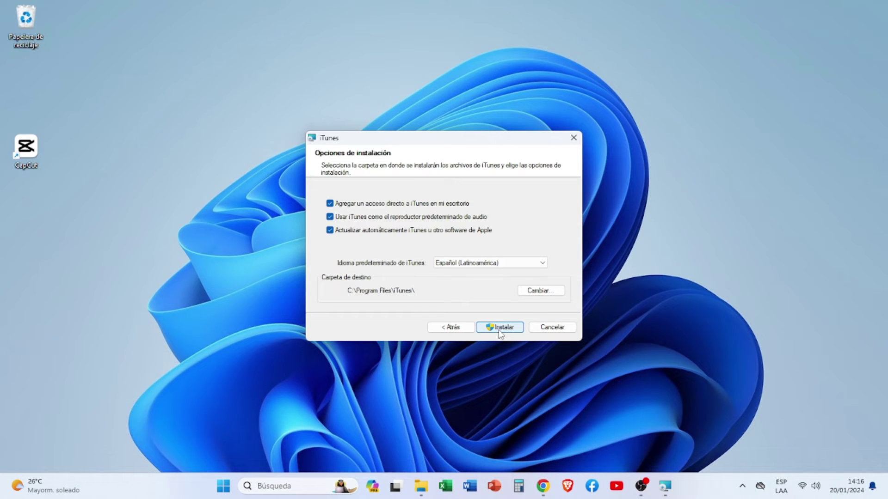
Review the installer's default language choices and destination folder settings, keeping Español (Latinoamérica) and cancelling the folder change.
left_click(540, 263)
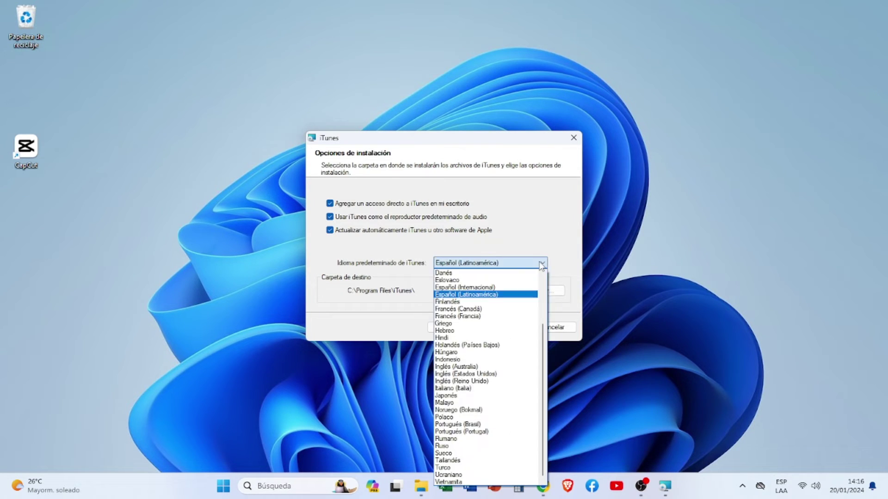
left_click(507, 260)
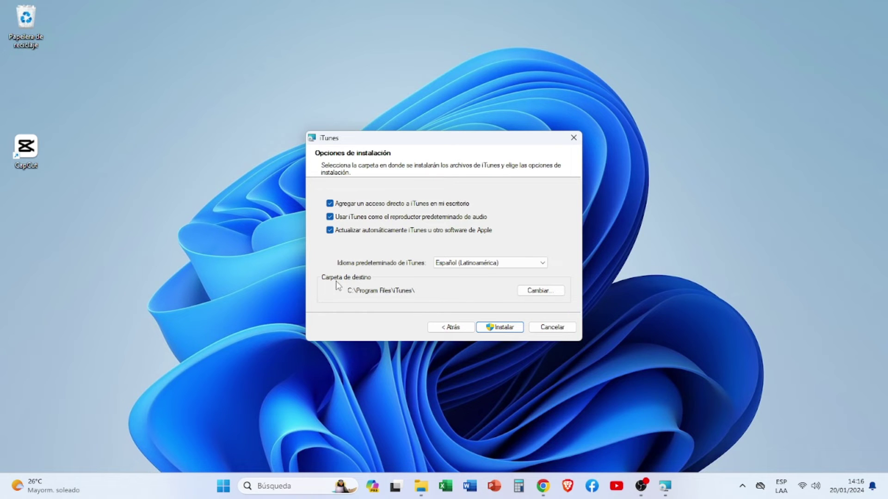
left_click(538, 291)
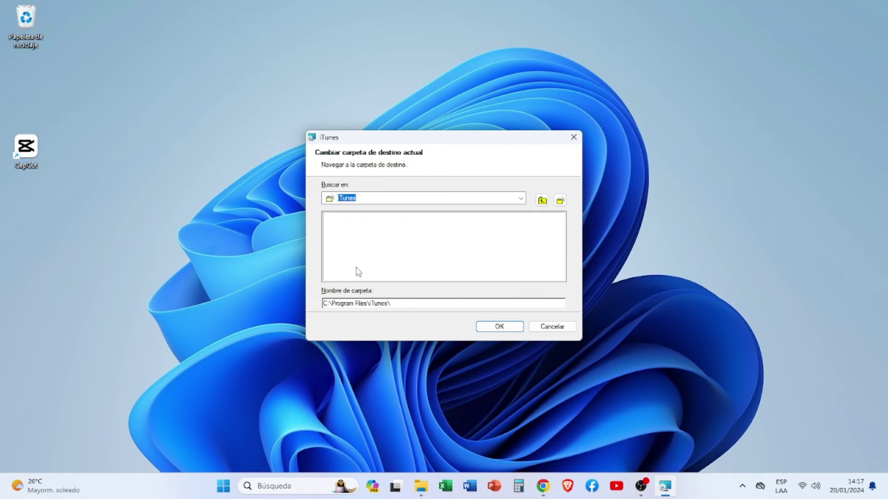
left_click(543, 328)
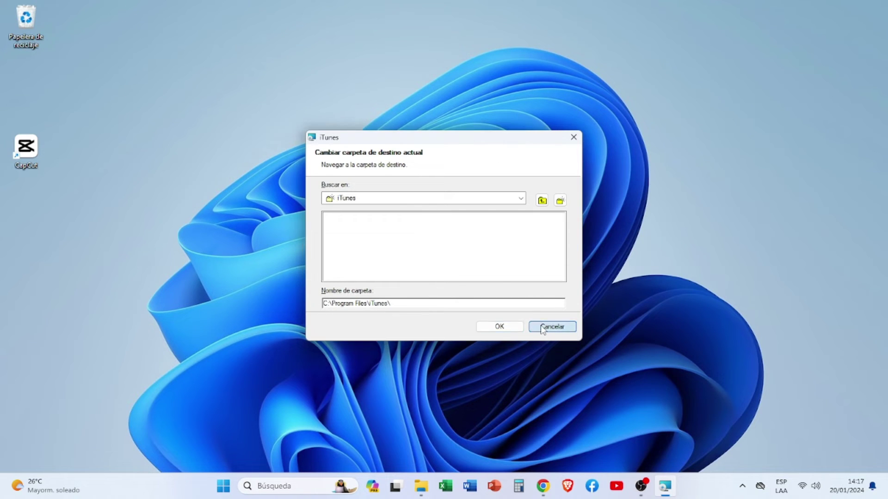